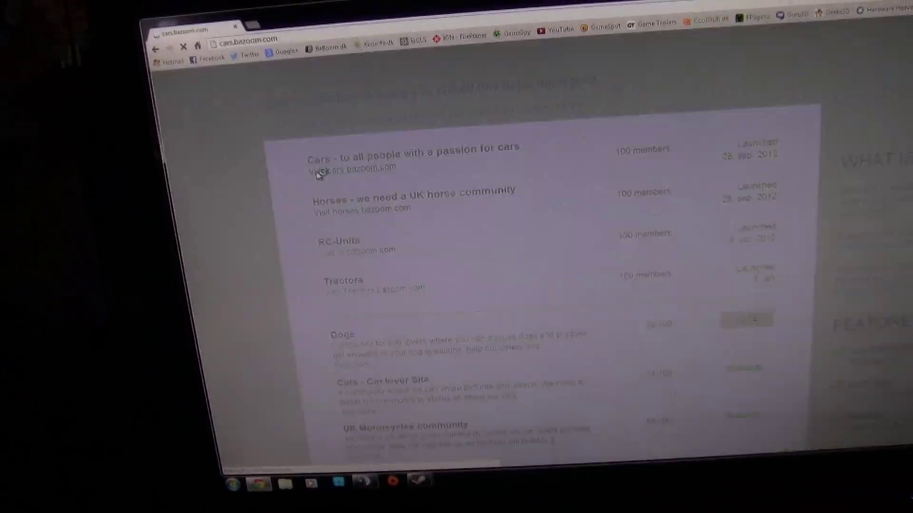
# Step: Follow the 'Visit cars.bazoom.com' link on the vote page to the Cars community site
pyautogui.click(273, 150)
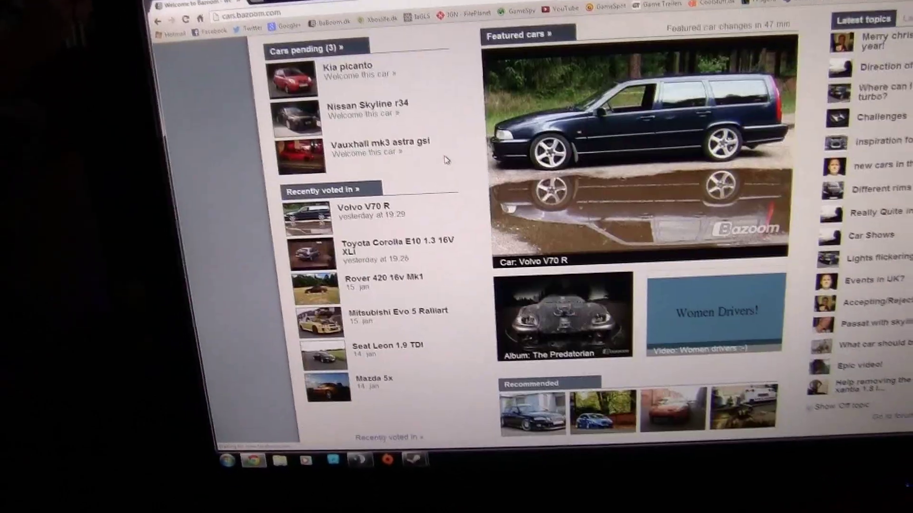
pyautogui.scroll(3, 445, 158)
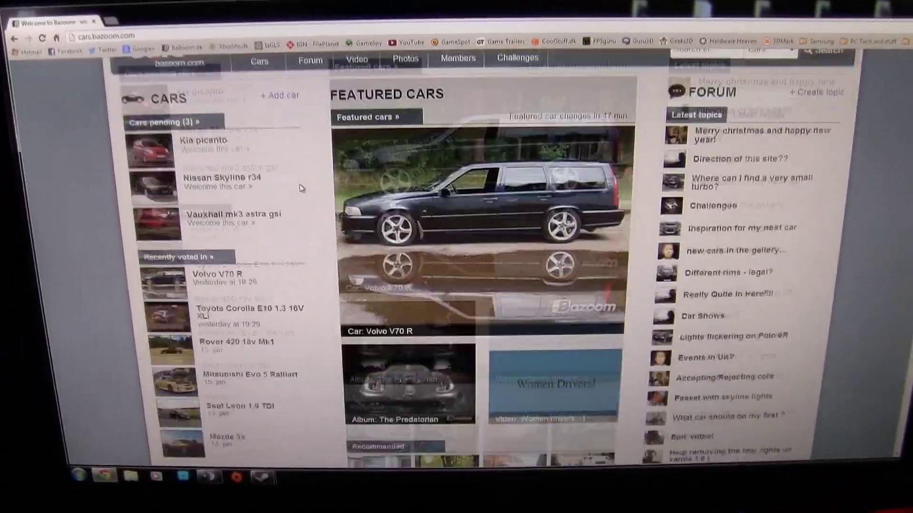
pyautogui.scroll(-5, 301, 187)
pyautogui.scroll(-4, 428, 214)
pyautogui.scroll(-3, 428, 214)
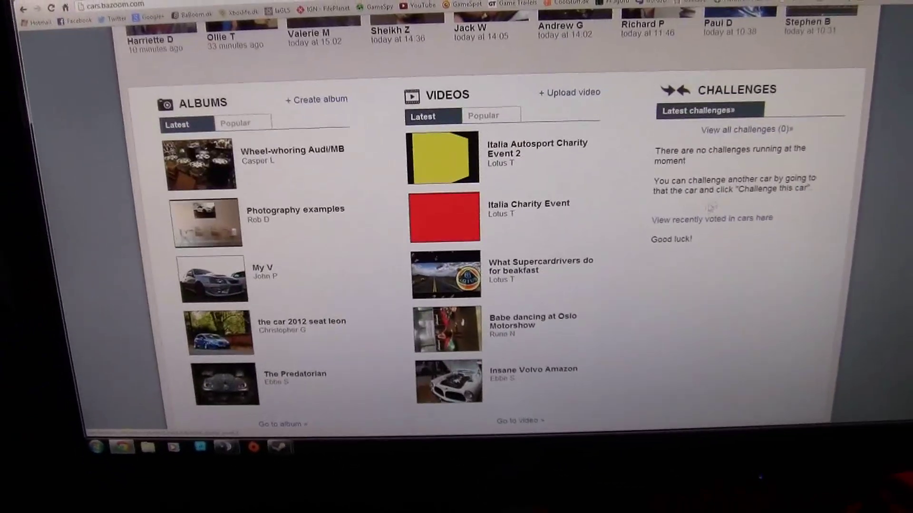
pyautogui.scroll(4, 456, 250)
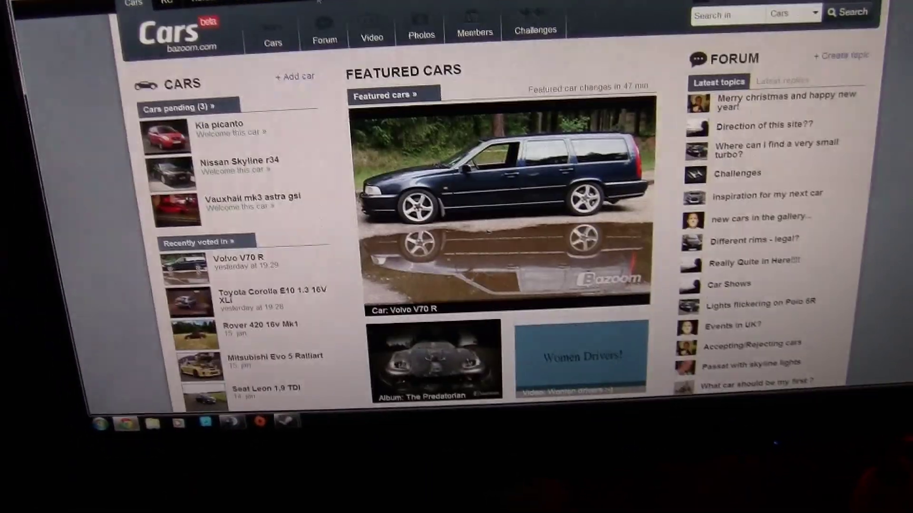
pyautogui.scroll(-8, 335, 262)
pyautogui.scroll(8, 499, 187)
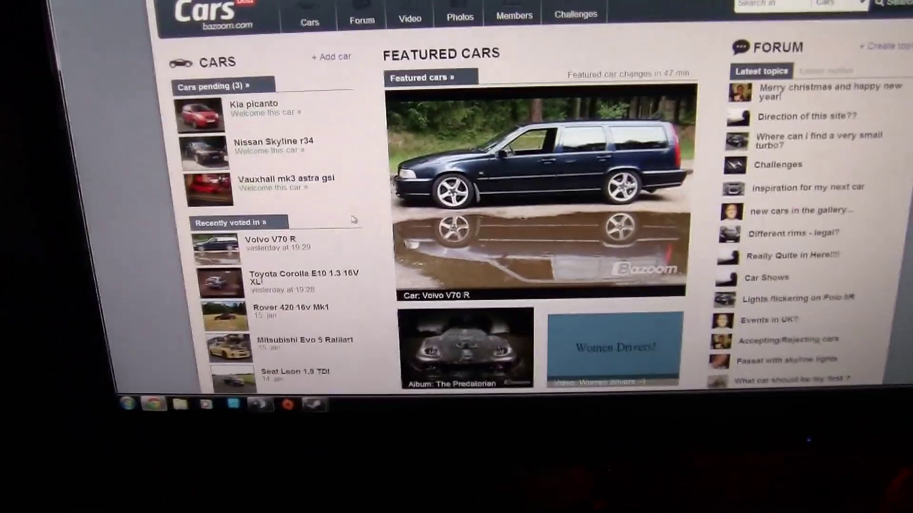